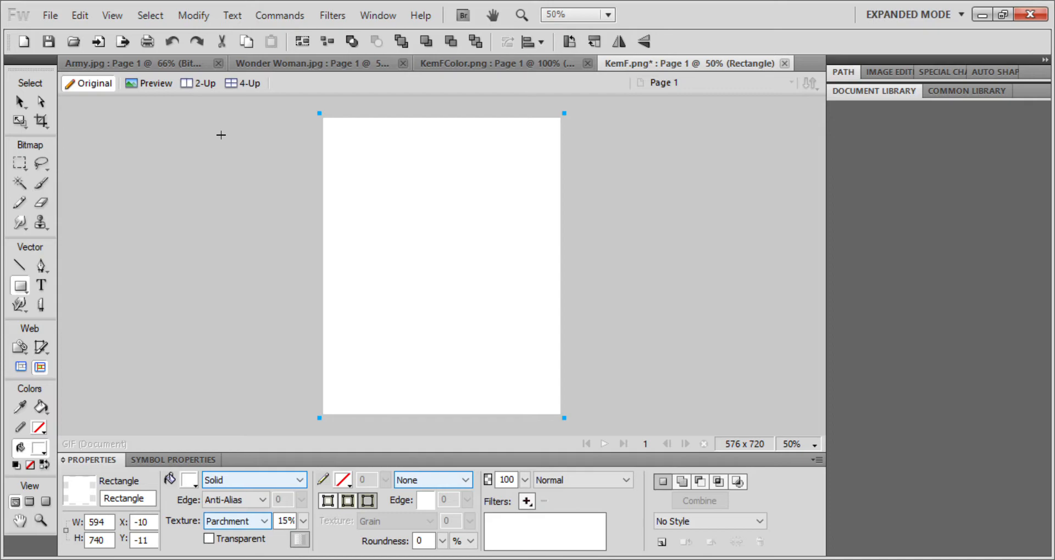
# Step: Review the Army.jpg and Wonder Woman.jpg reference images and return to the KemF.png document
pyautogui.click(193, 63)
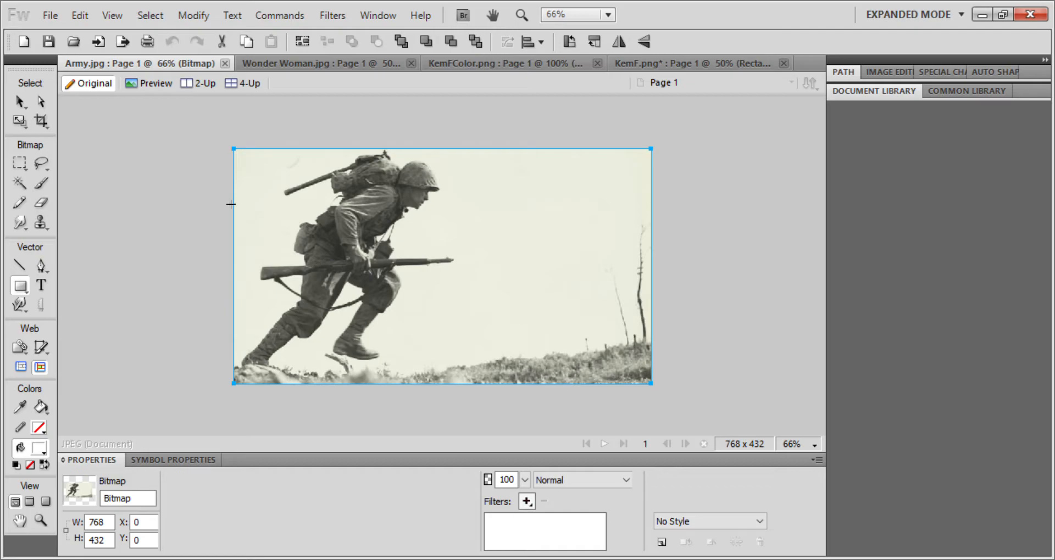
pyautogui.click(257, 64)
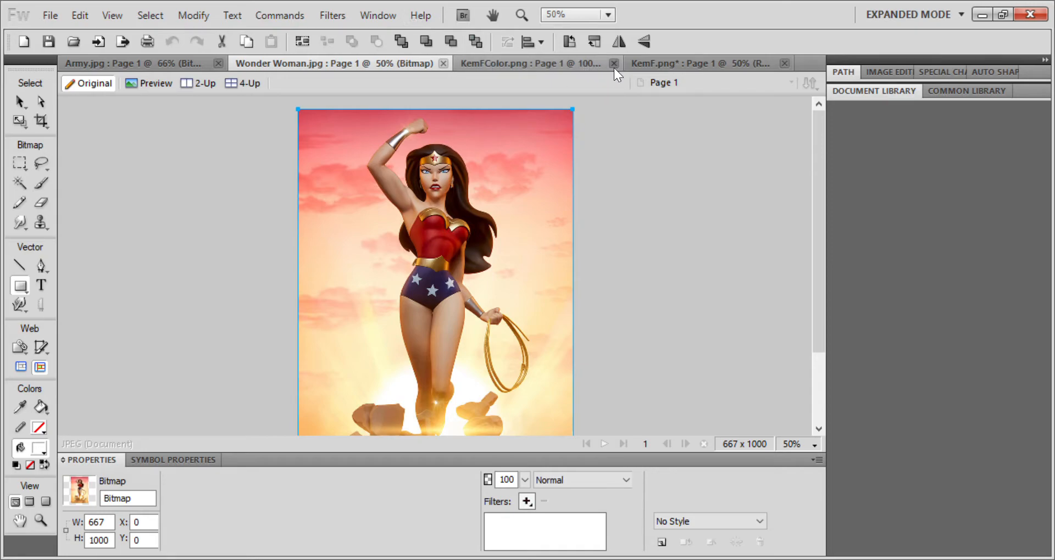
pyautogui.click(647, 65)
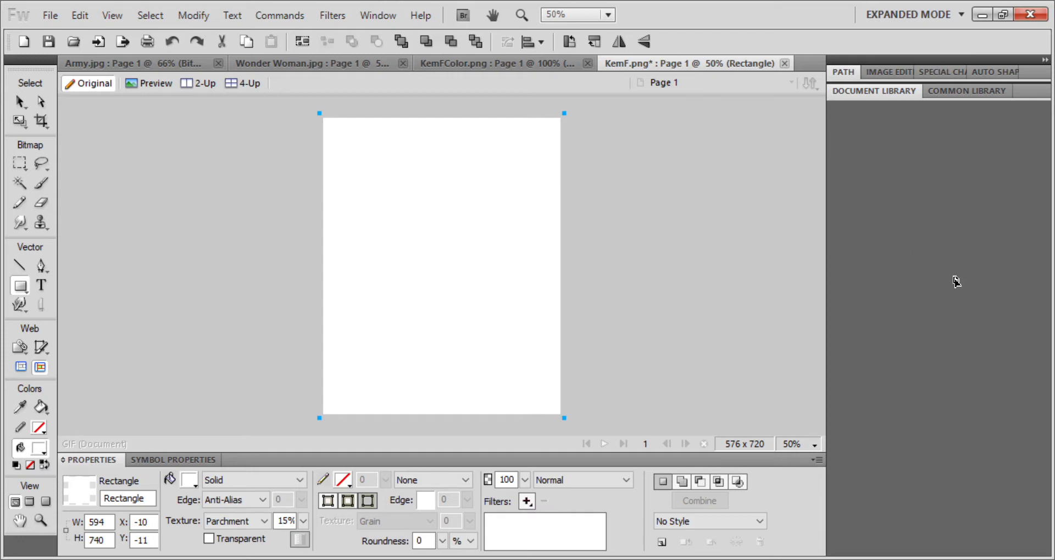
# Step: Select the airplane bitmap on the canvas and set its opacity to 100
pyautogui.hotkey('ctrl', 'v')
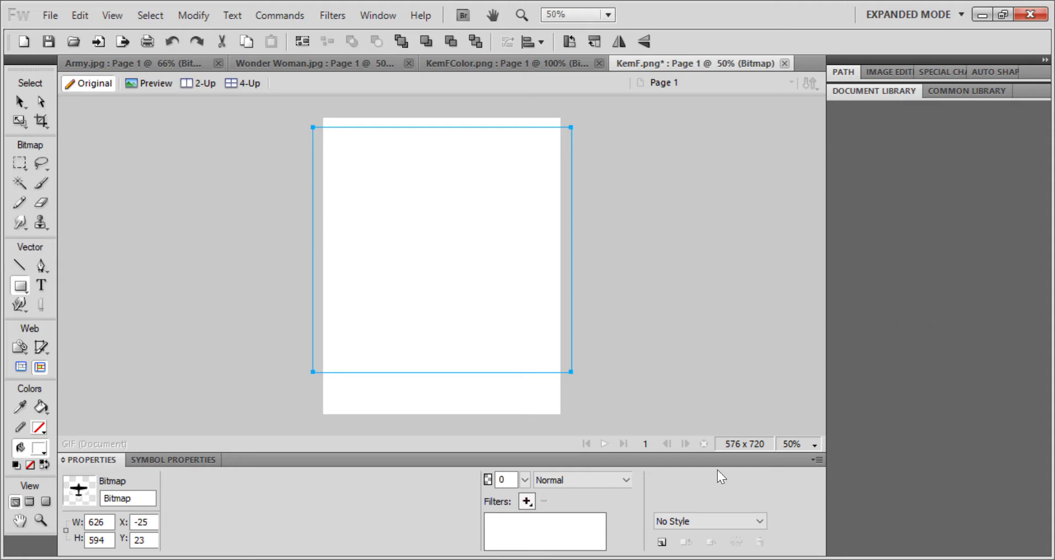
pyautogui.moveTo(523, 480); pyautogui.dragTo(527, 204)
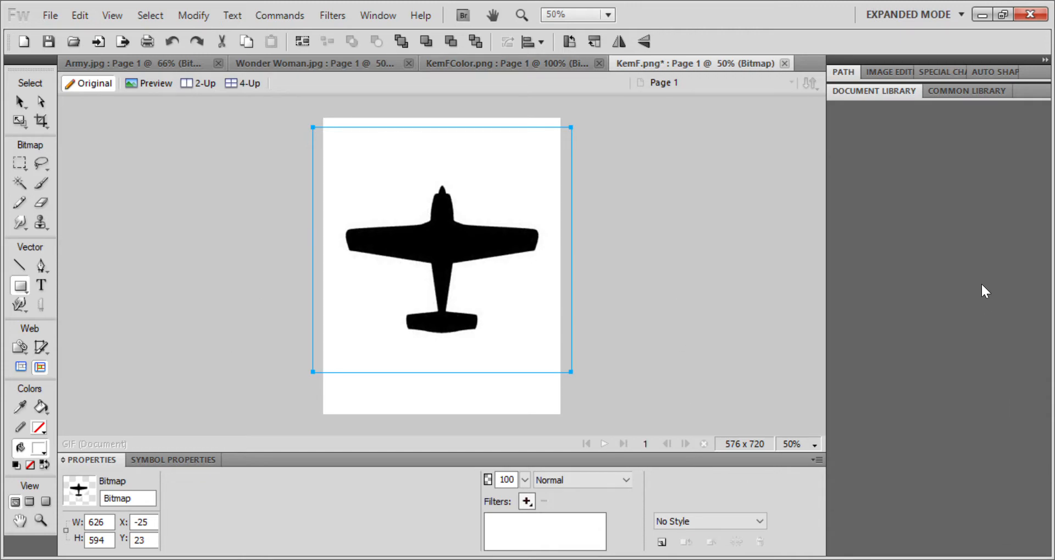
# Step: Select the white background rectangle and move it to X -11, Y 0
pyautogui.hotkey('ctrl', 'z')
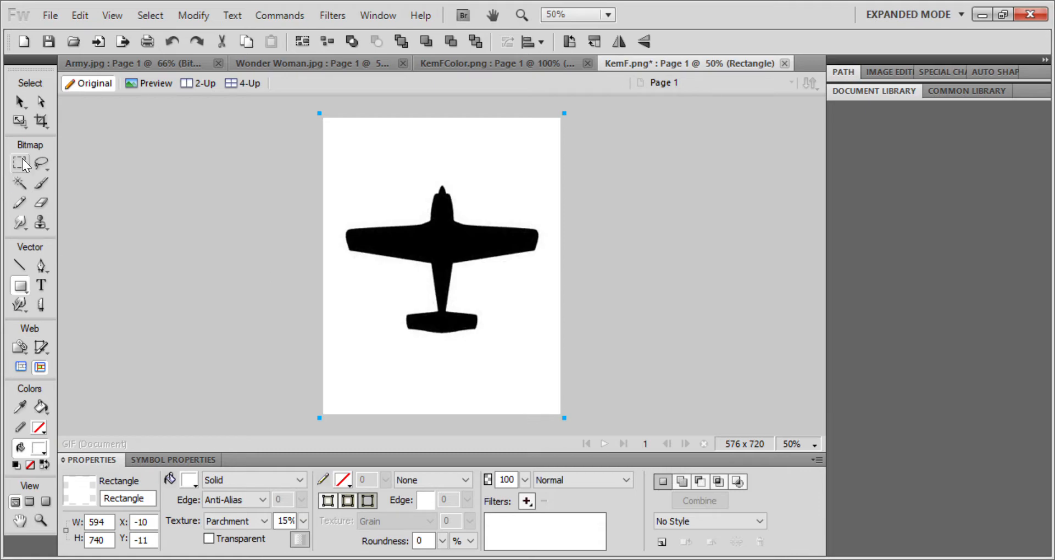
pyautogui.click(21, 105)
pyautogui.moveTo(341, 141)
pyautogui.mouseDown()
pyautogui.moveTo(367, 161)
pyautogui.moveTo(327, 147)
pyautogui.moveTo(357, 148)
pyautogui.moveTo(341, 146)
pyautogui.mouseUp()
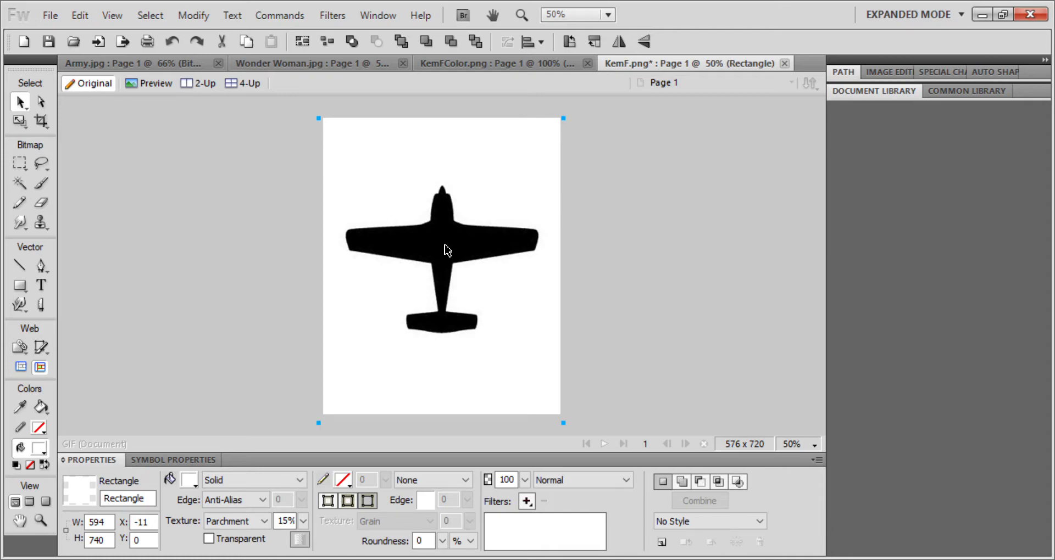
# Step: Copy the colour palette bitmap from KemFColor.png into KemF.png and move it off the canvas to about X -536, Y 55
pyautogui.click(549, 63)
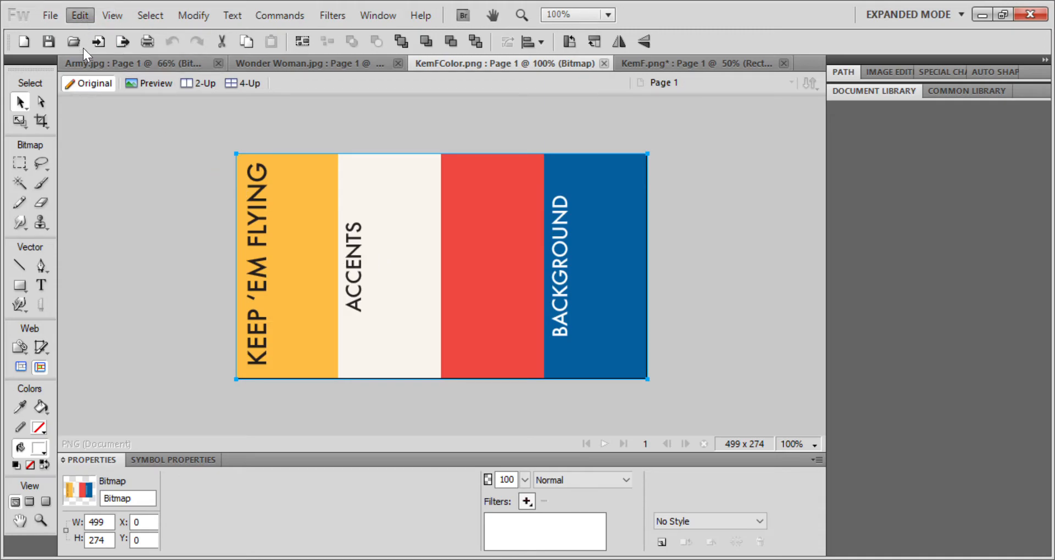
pyautogui.click(111, 130)
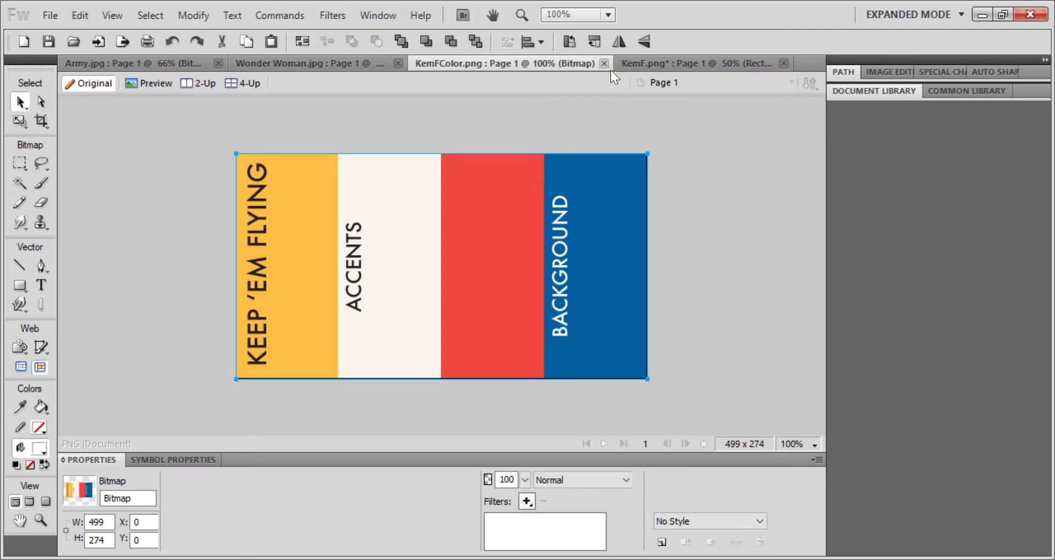
pyautogui.click(648, 64)
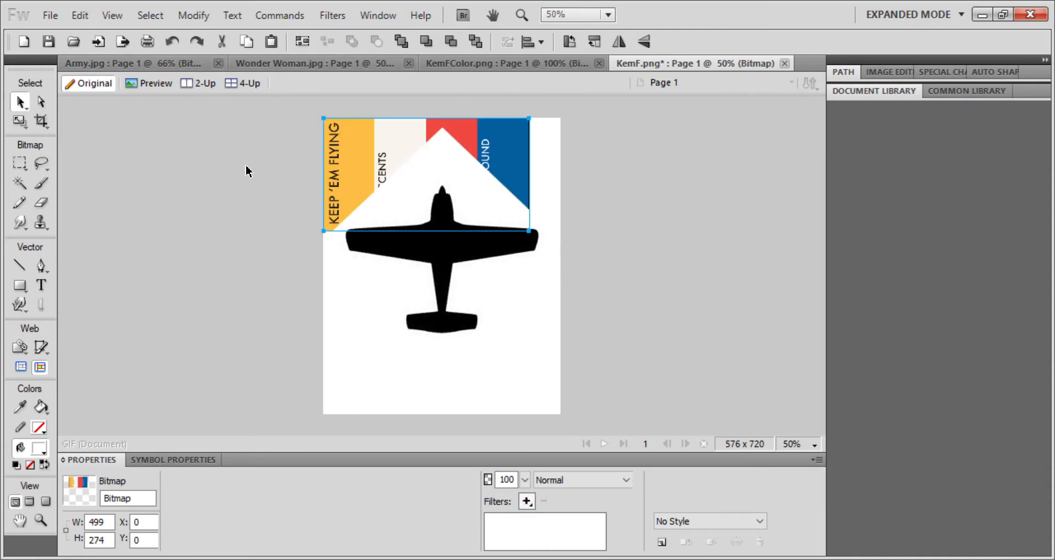
pyautogui.moveTo(400, 153); pyautogui.dragTo(377, 159)
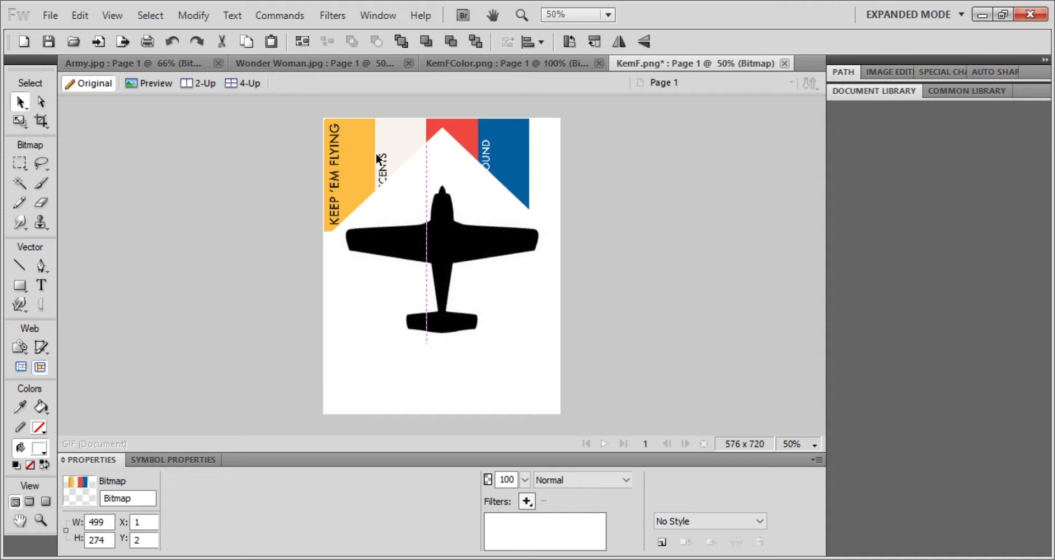
pyautogui.moveTo(377, 159); pyautogui.dragTo(154, 178)
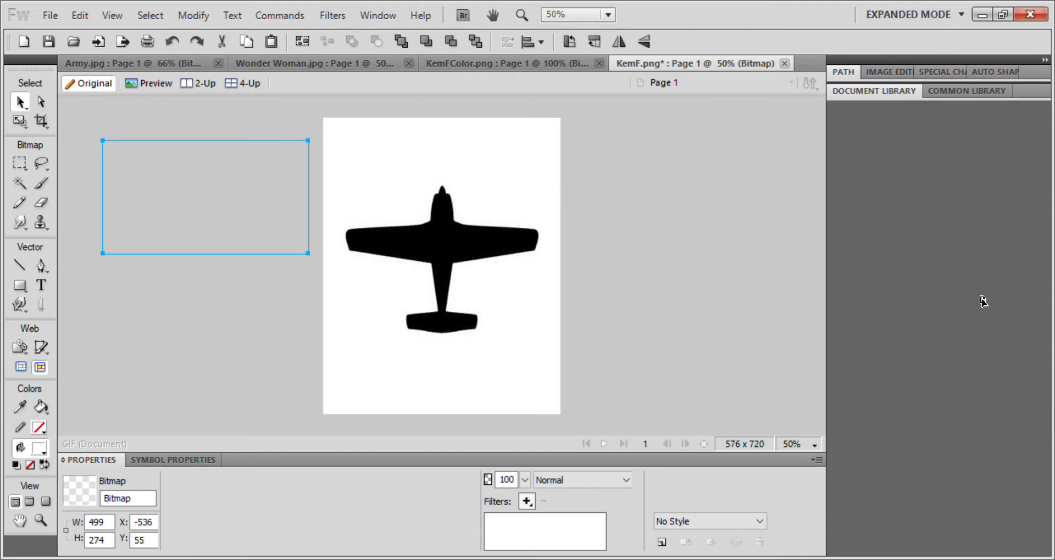
# Step: Move the palette's blue stripe over the canvas edge and fill the background rectangle with that sampled blue
pyautogui.hotkey('ctrl', 'z')
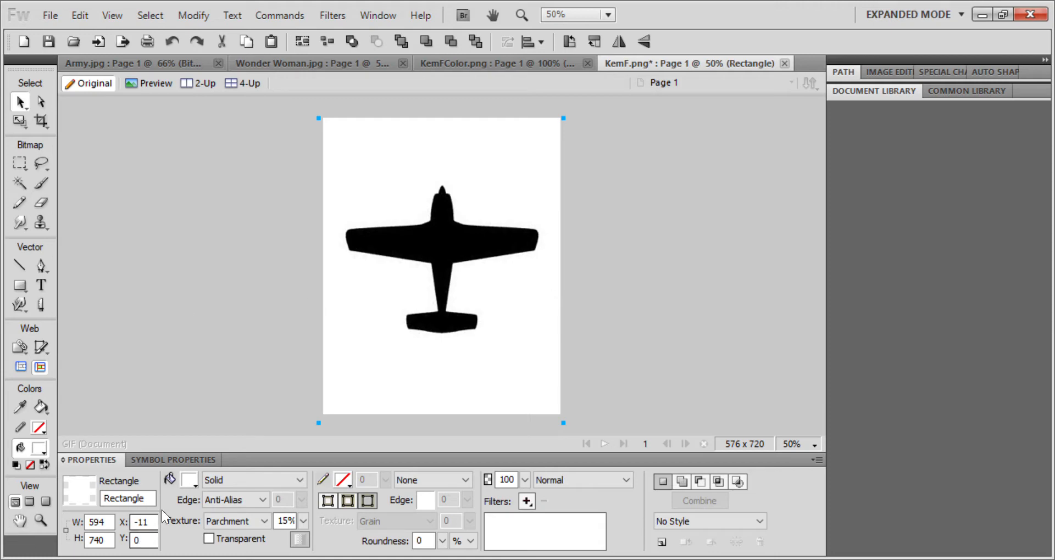
pyautogui.moveTo(239, 214); pyautogui.dragTo(291, 199)
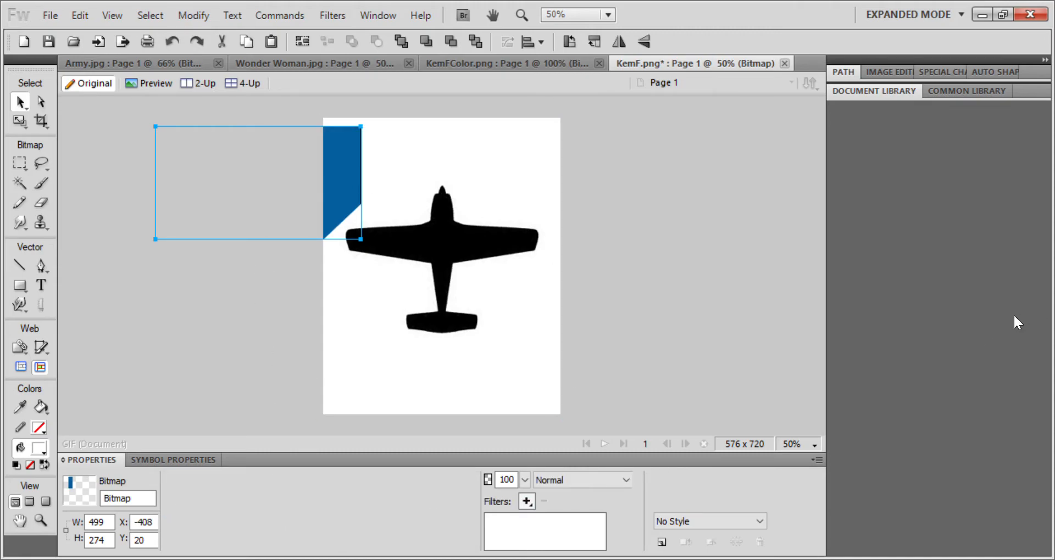
pyautogui.click(982, 316)
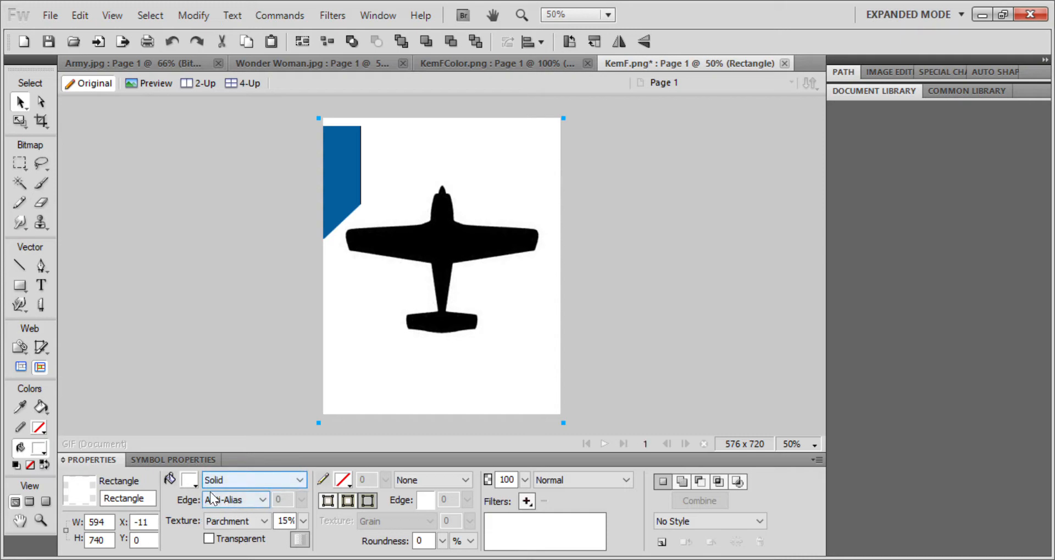
pyautogui.click(189, 481)
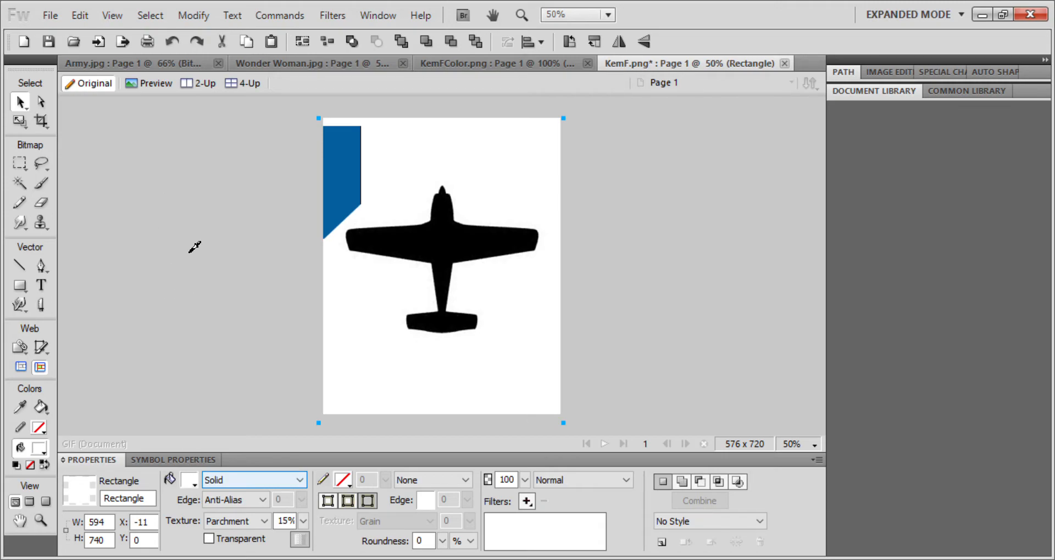
pyautogui.click(359, 197)
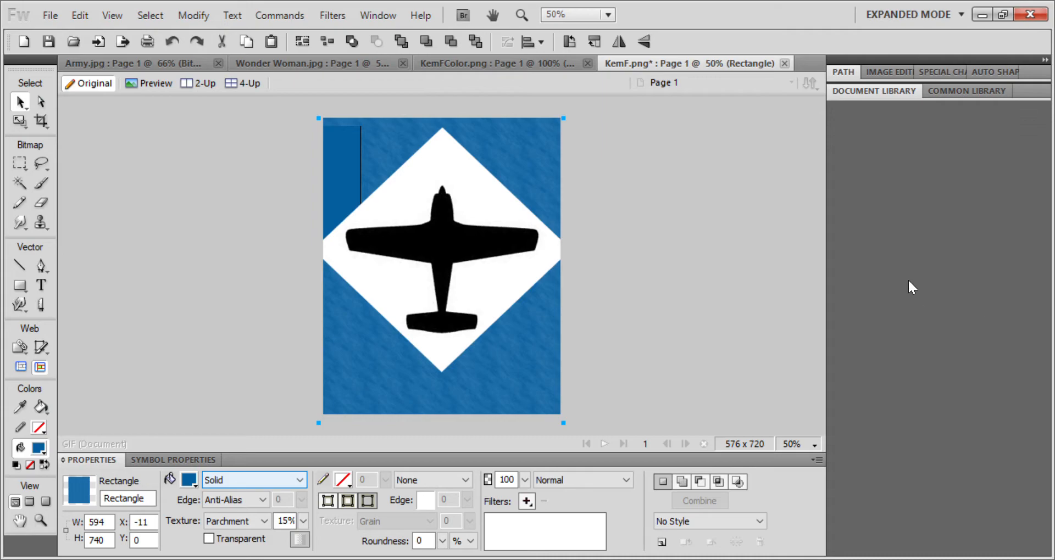
# Step: Move the colour palette bitmap completely off the canvas to about X -524, Y 36 and deselect it
pyautogui.hotkey('ctrl', 'v')
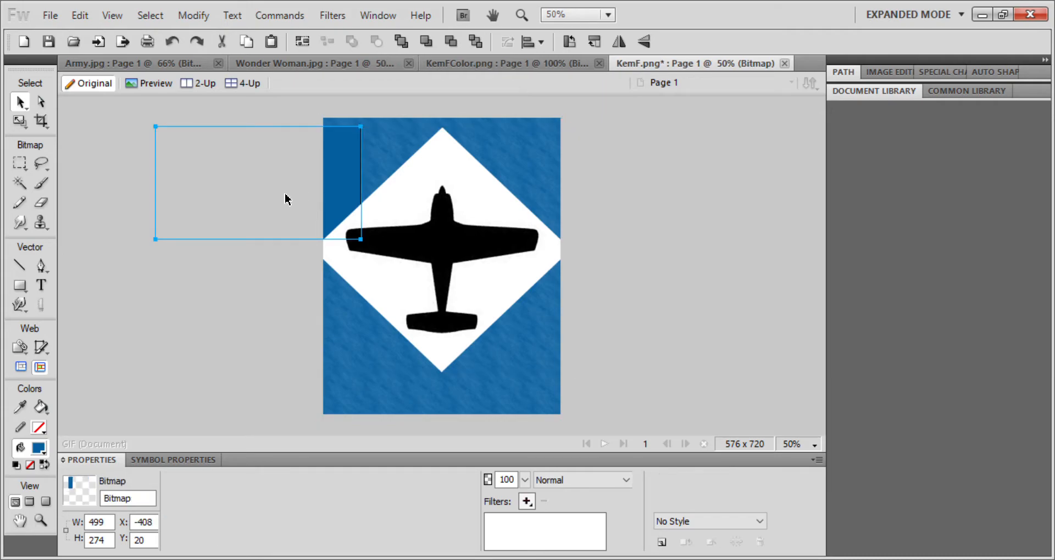
pyautogui.moveTo(283, 200); pyautogui.dragTo(236, 205)
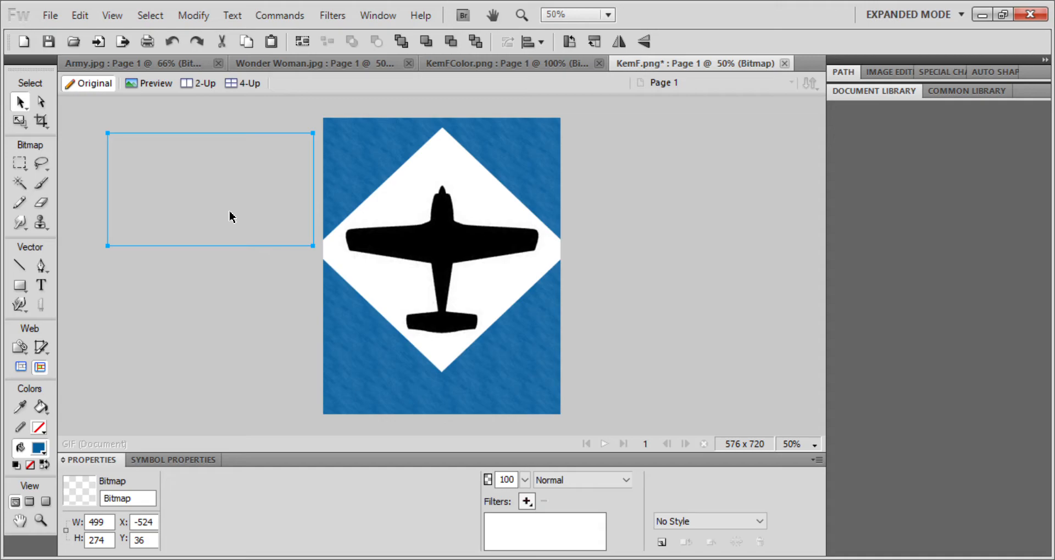
pyautogui.click(614, 275)
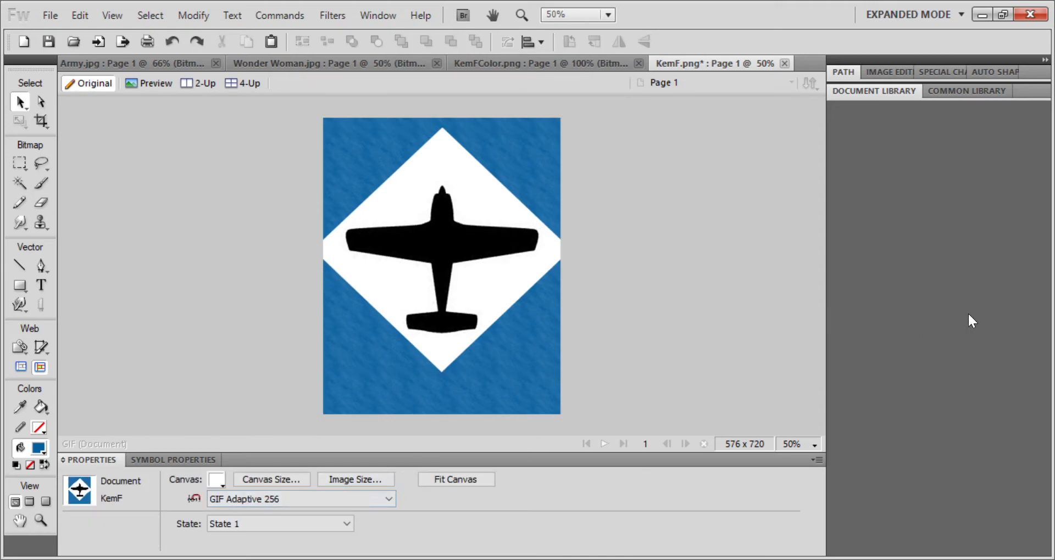
# Step: Try the background rectangle's Parchment texture at 100% and settle its amount at 16%
pyautogui.click(981, 318)
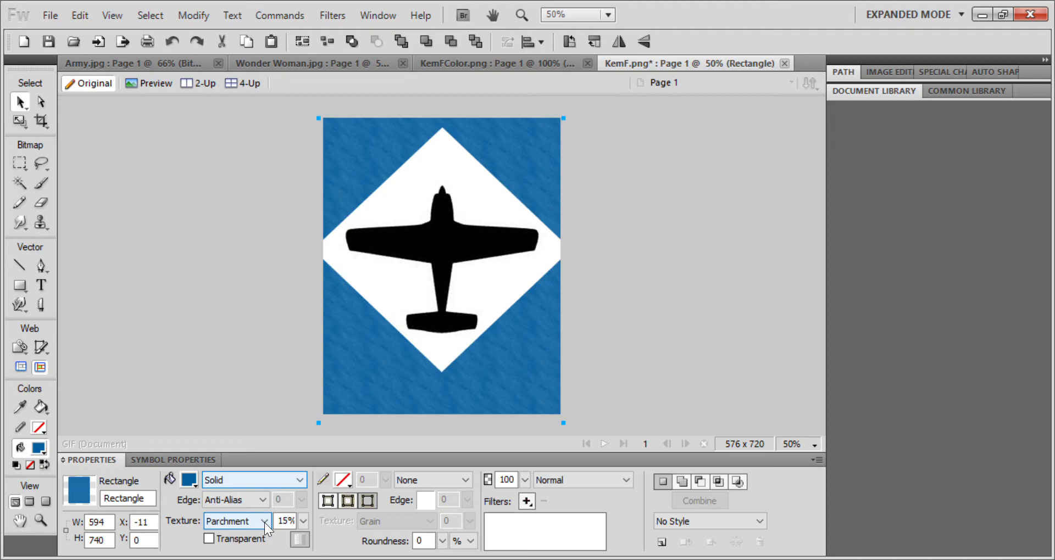
pyautogui.click(302, 520)
pyautogui.moveTo(302, 519); pyautogui.dragTo(321, 361)
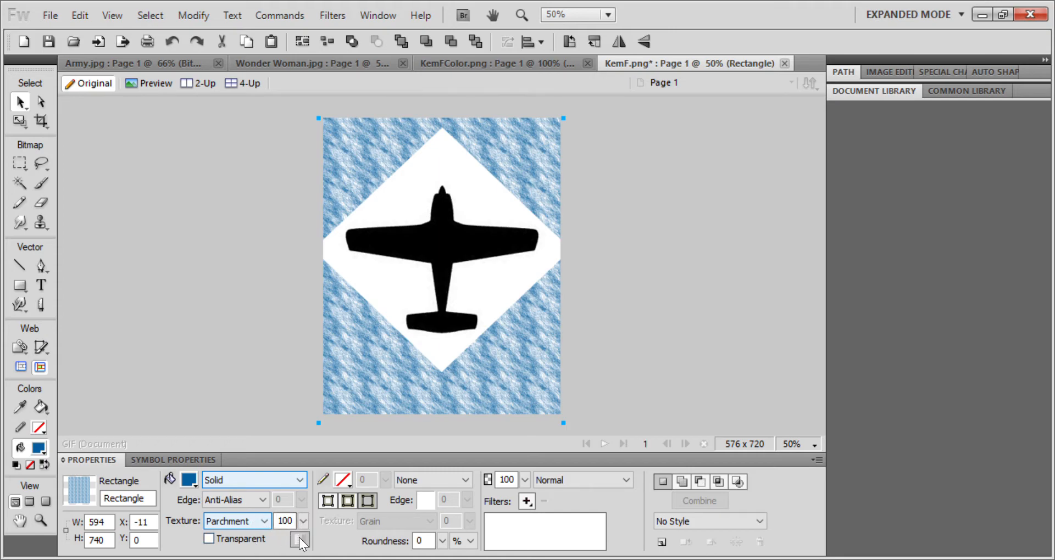
pyautogui.moveTo(303, 521); pyautogui.dragTo(306, 468)
pyautogui.moveTo(304, 524); pyautogui.dragTo(306, 537)
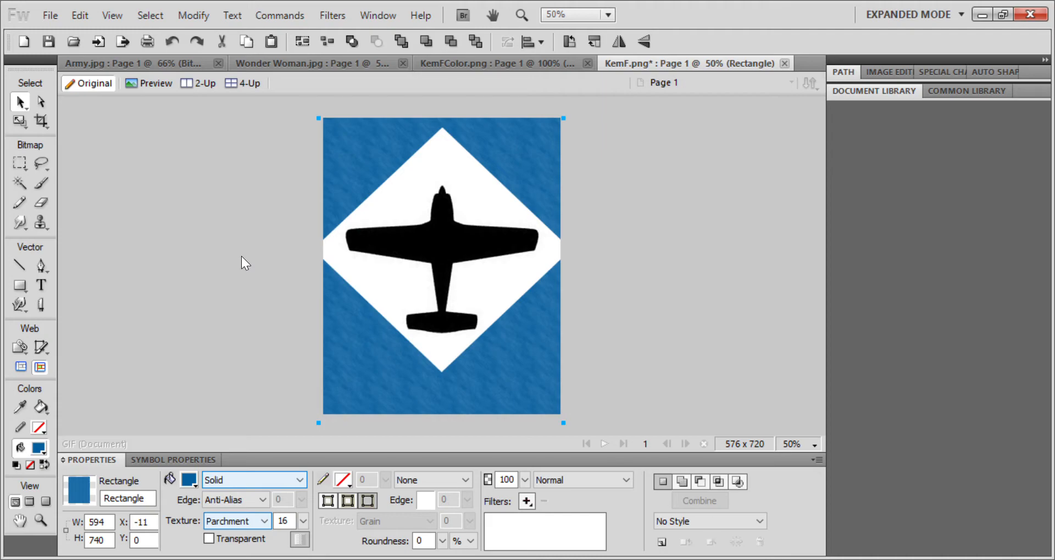
pyautogui.click(174, 331)
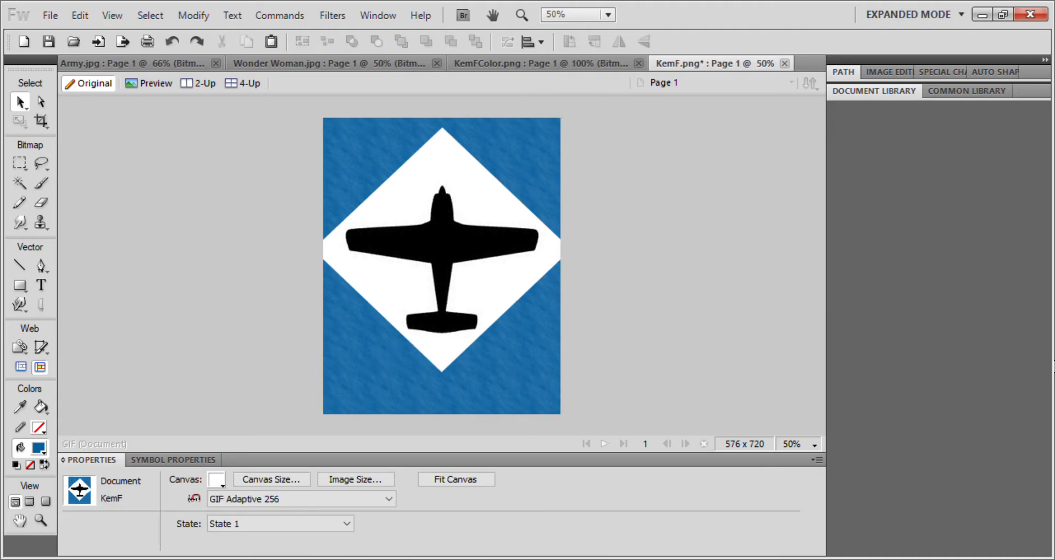
# Step: Select the airplane bitmap with its white diamond and set its opacity to 20
pyautogui.hotkey('ctrl', 'a')
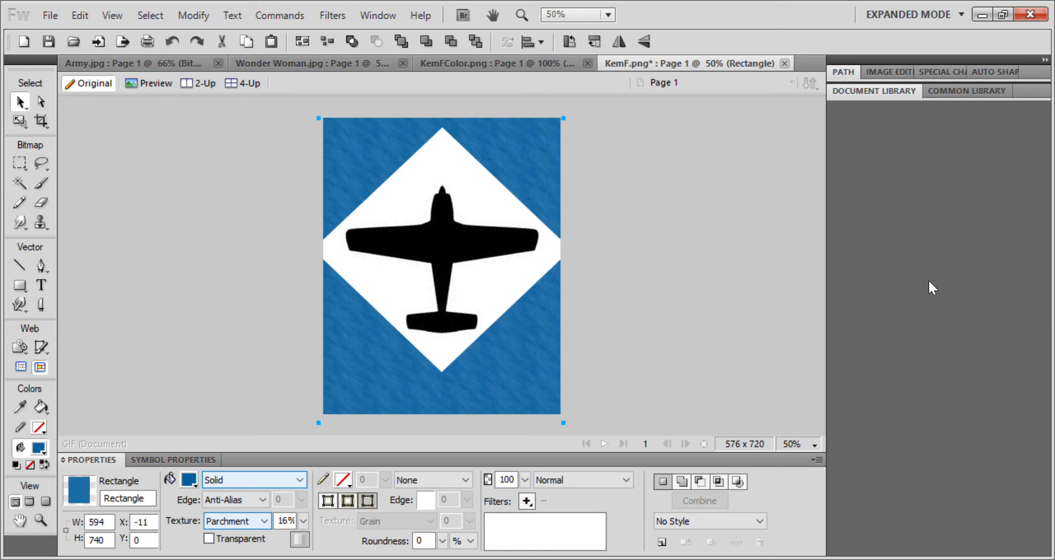
pyautogui.click(961, 261)
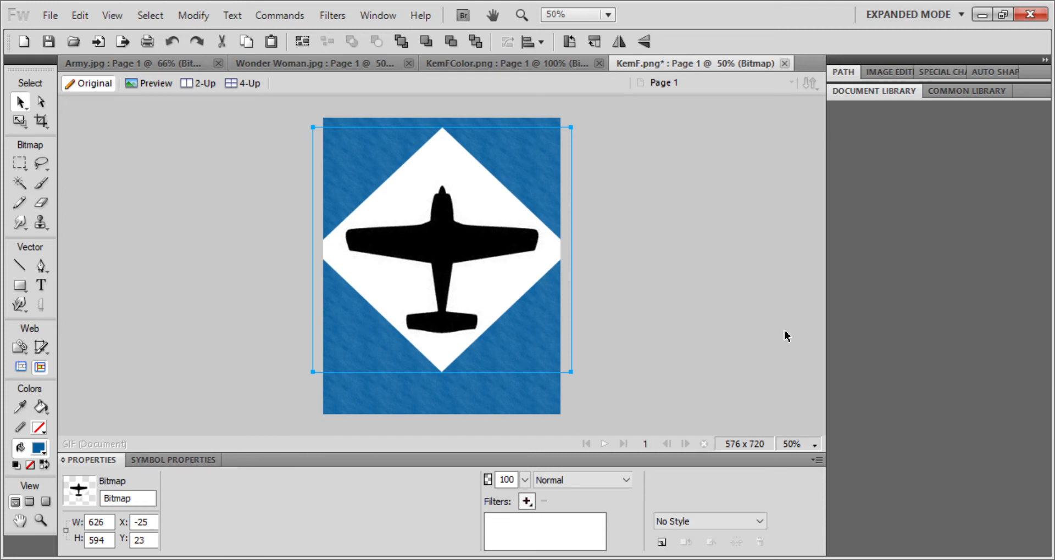
pyautogui.hotkey('ctrl', 'z')
pyautogui.hotkey('ctrl', 'z')
pyautogui.moveTo(524, 478)
pyautogui.mouseDown()
pyautogui.moveTo(528, 381)
pyautogui.moveTo(529, 467)
pyautogui.mouseUp()
pyautogui.moveTo(523, 517); pyautogui.dragTo(525, 520)
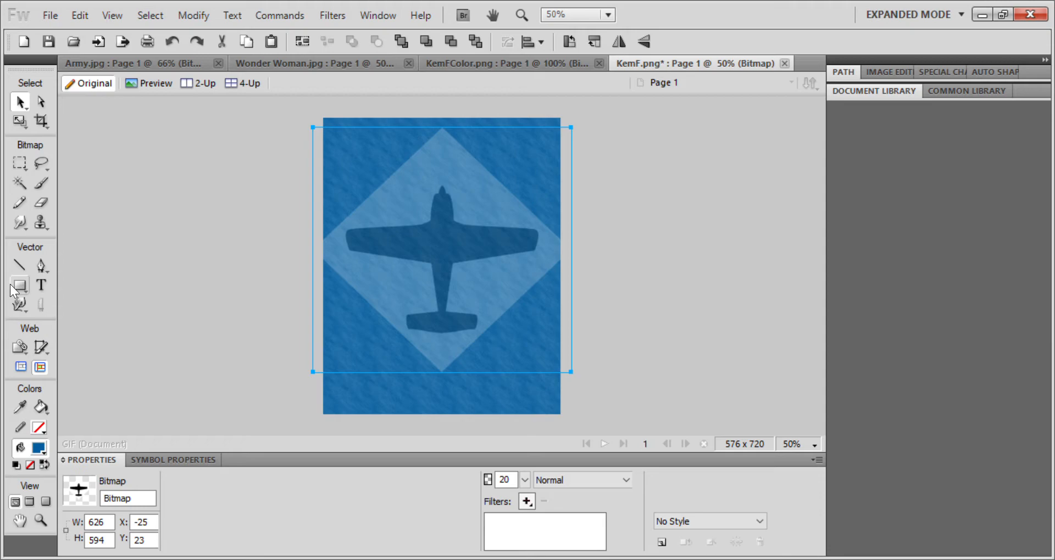
pyautogui.click(41, 285)
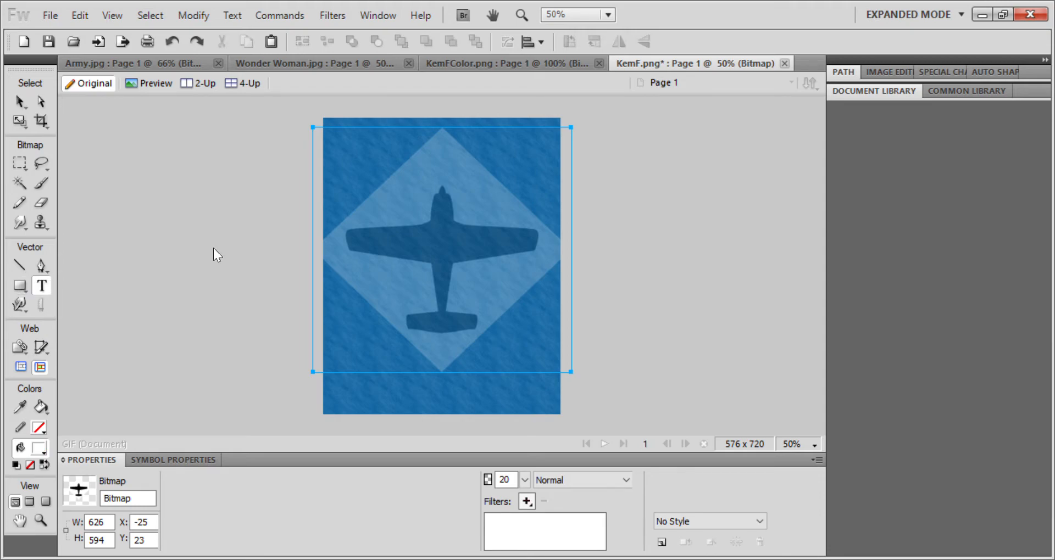
pyautogui.click(386, 254)
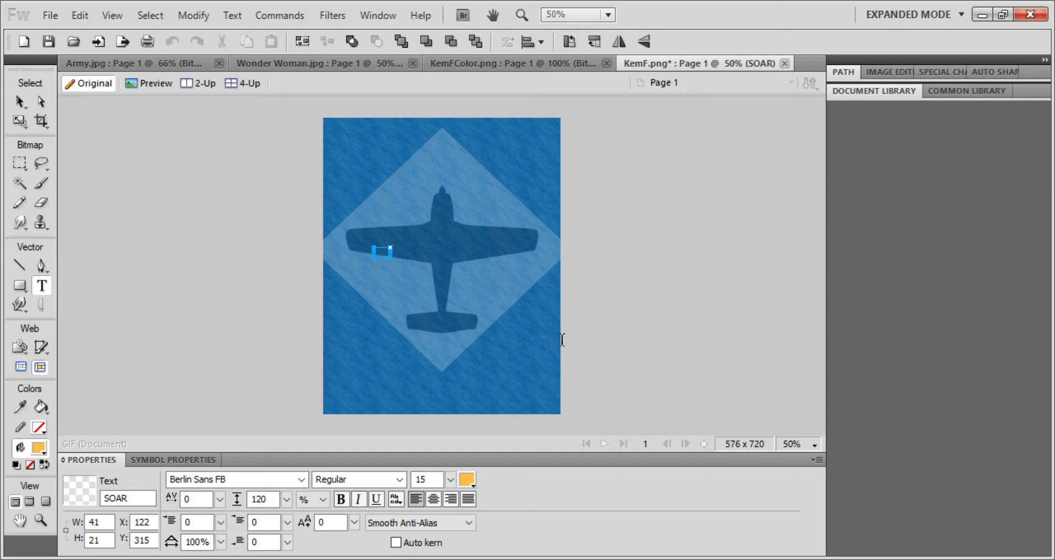
pyautogui.write('SOAR')
pyautogui.press('BackSpace')
pyautogui.press('BackSpace')
pyautogui.press('BackSpace')
pyautogui.press('BackSpace')
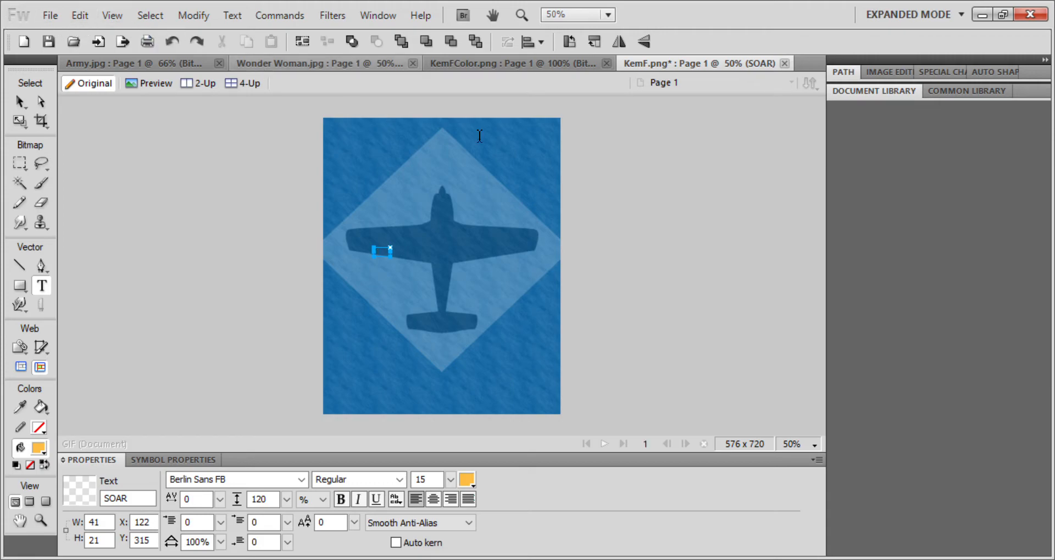
pyautogui.click(173, 40)
pyautogui.click(172, 41)
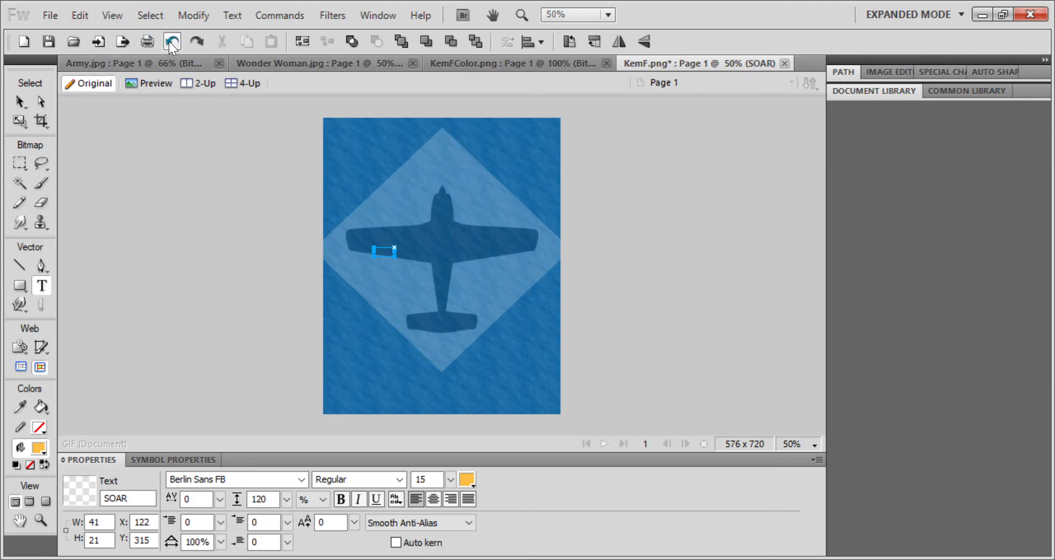
pyautogui.click(170, 42)
pyautogui.click(170, 42)
pyautogui.click(170, 42)
pyautogui.click(195, 113)
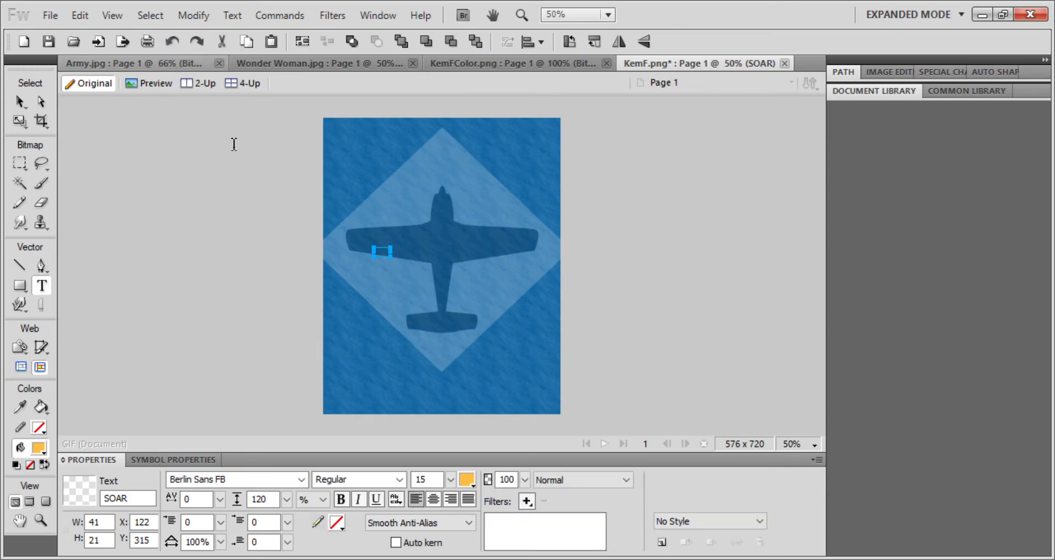
# Step: Add the text KEEP beside the canvas in Bernard MT Condensed, size 87, with a yellow-orange fill
pyautogui.click(218, 118)
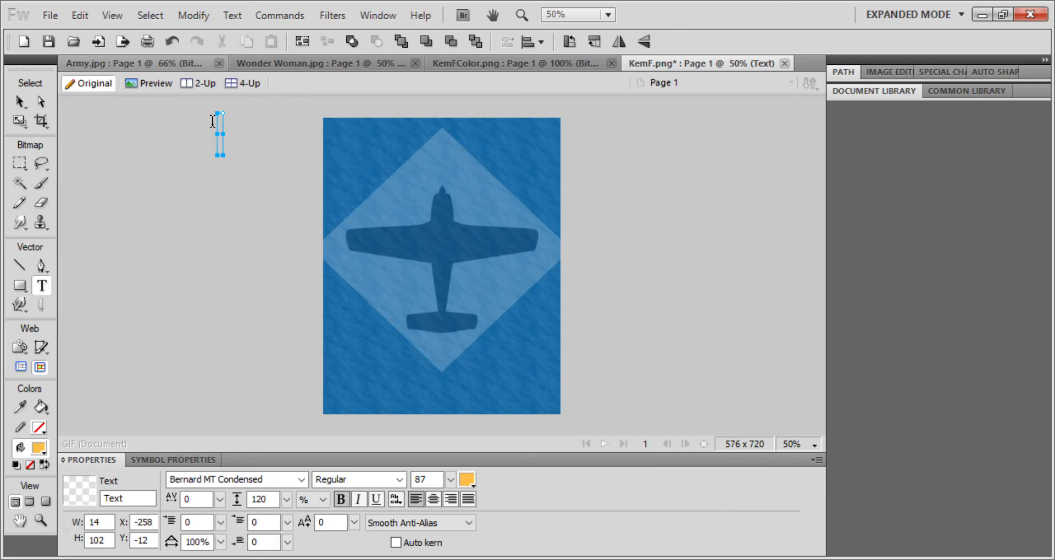
pyautogui.write('ABOV')
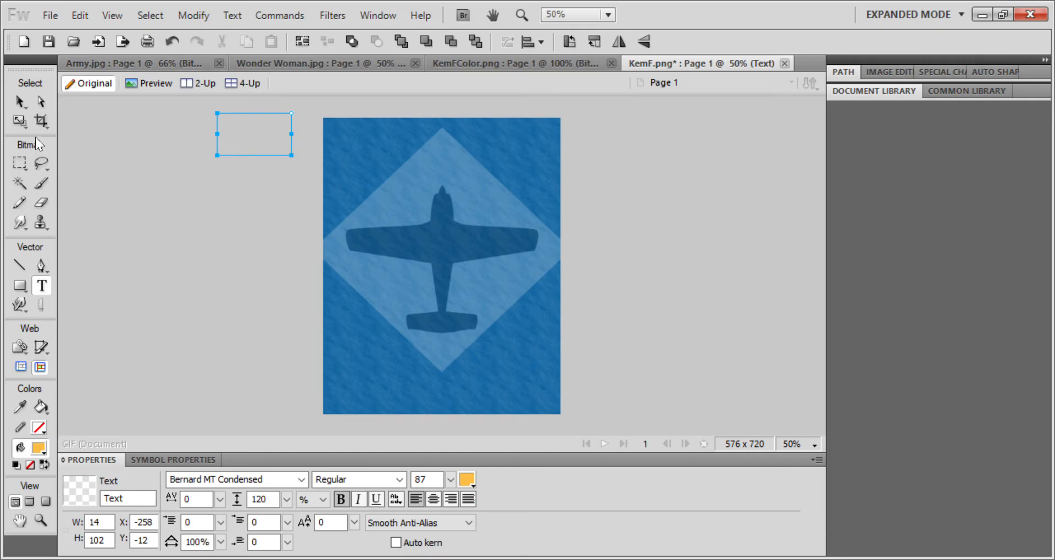
# Step: Move the KEEP text onto the airplane's left wing at about X 99, Y 254 and open it for editing
pyautogui.click(23, 102)
pyautogui.moveTo(264, 135); pyautogui.dragTo(393, 163)
pyautogui.moveTo(408, 280); pyautogui.dragTo(411, 249)
pyautogui.doubleClick(412, 250)
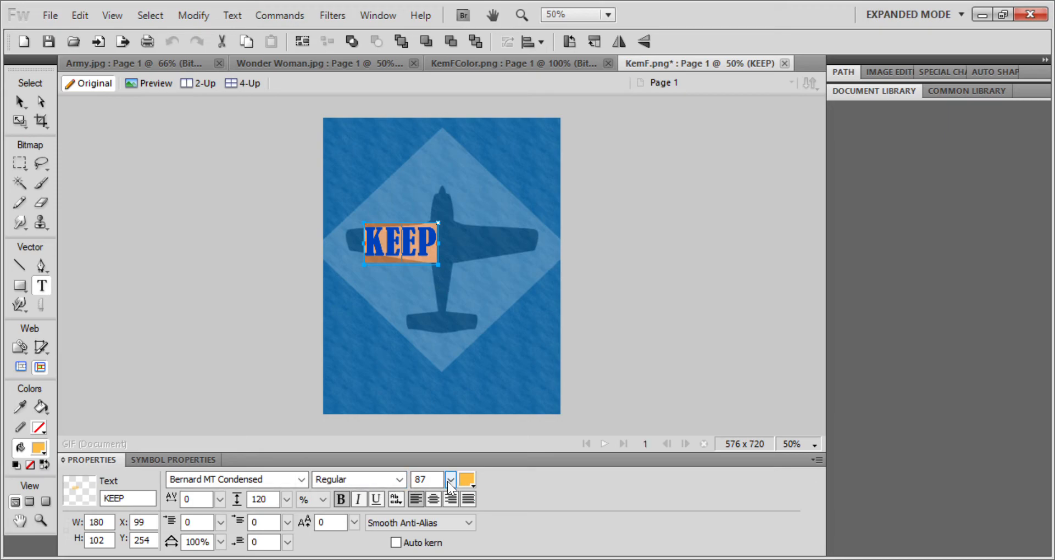
# Step: Reduce the KEEP text to size 47 and move it onto the airplane's left wing at about X 107, Y 269
pyautogui.moveTo(451, 481); pyautogui.dragTo(453, 399)
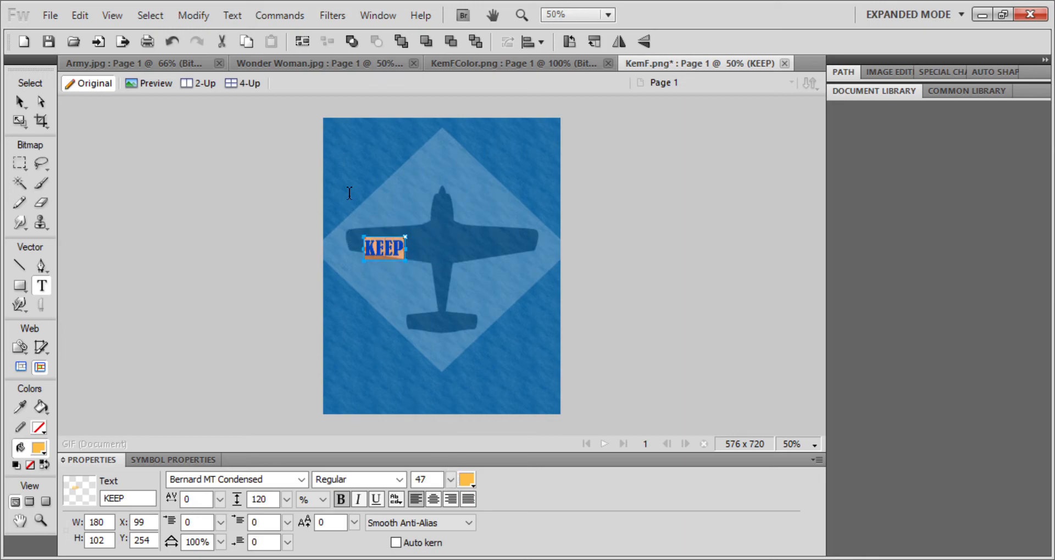
pyautogui.click(20, 102)
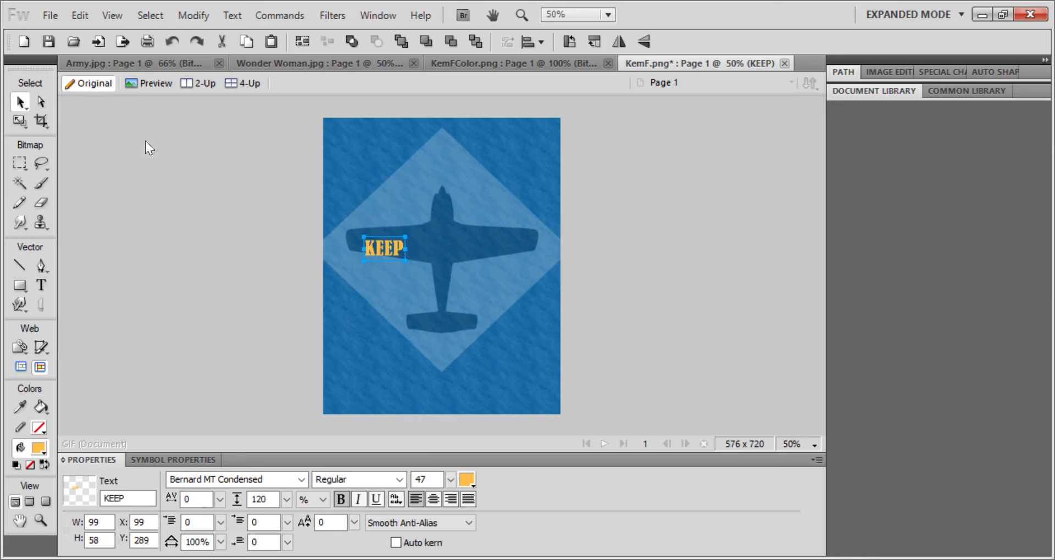
pyautogui.moveTo(385, 250); pyautogui.dragTo(388, 242)
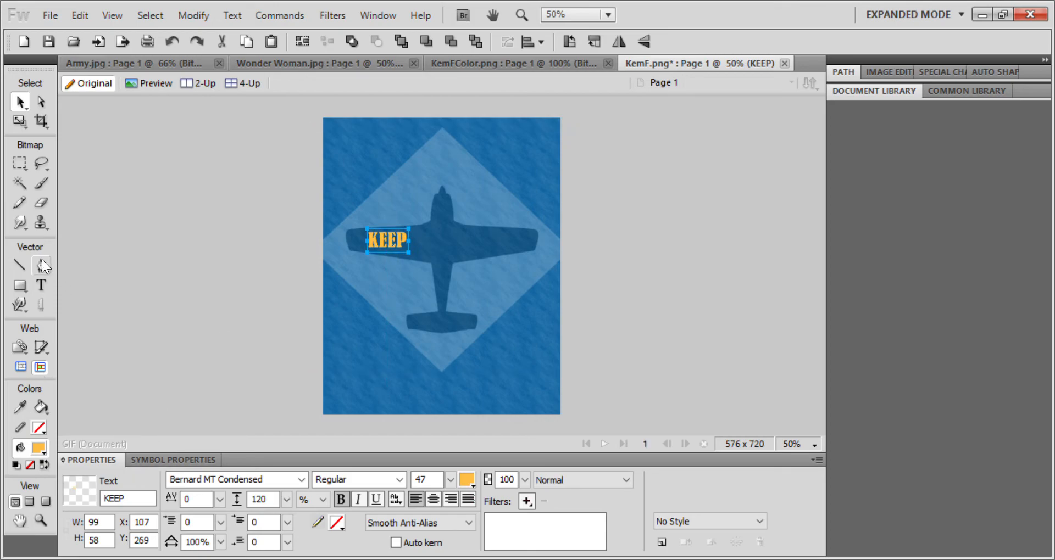
# Step: Add a separate text 'EM in the same style and place it on the airplane's body at about X 246, Y 269
pyautogui.click(42, 285)
pyautogui.click(214, 165)
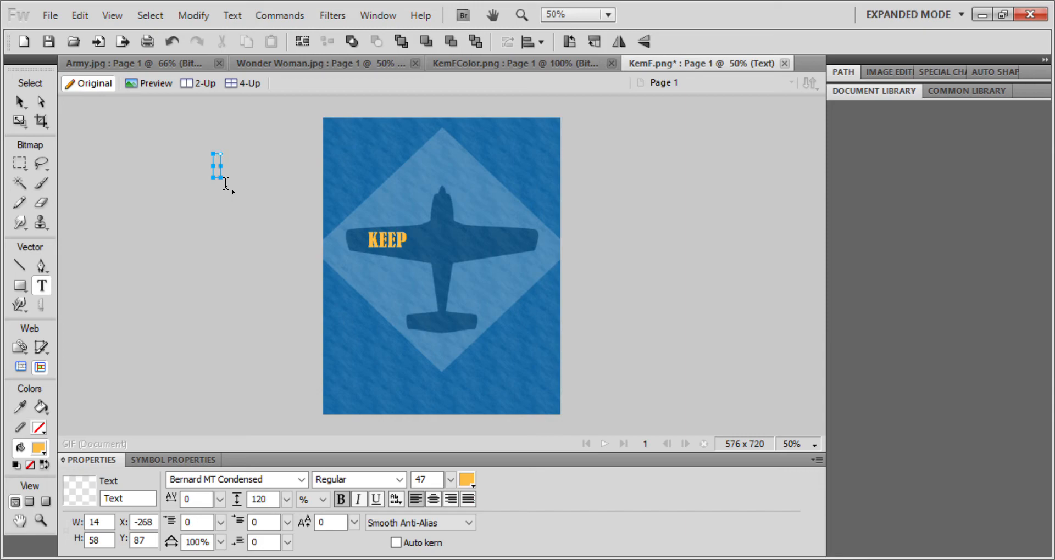
pyautogui.write("'EM")
pyautogui.click(19, 101)
pyautogui.moveTo(240, 160); pyautogui.dragTo(439, 250)
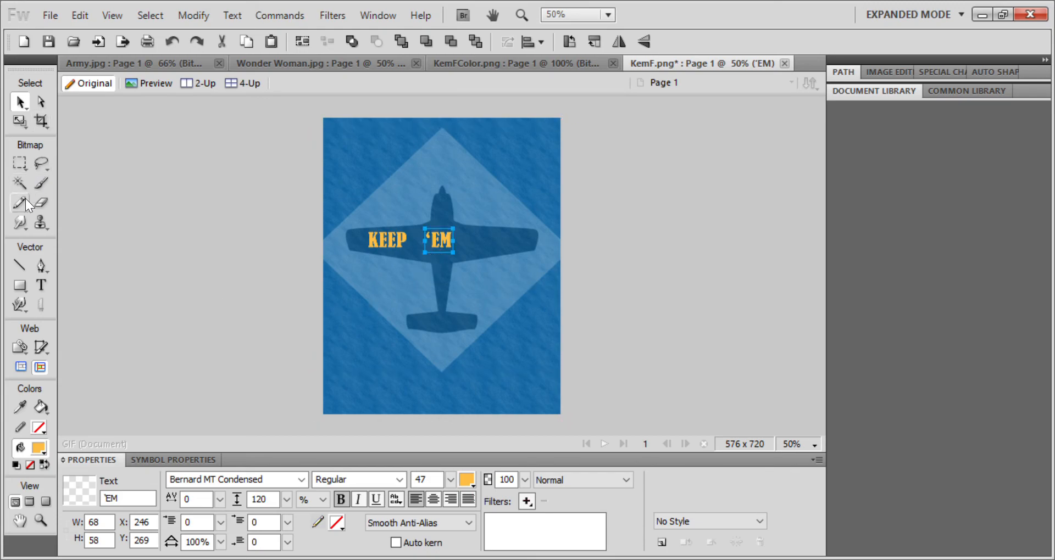
# Step: Add a separate text Flyin! in the same style and place it on the airplane's right wing at about X 381, Y 269
pyautogui.click(39, 287)
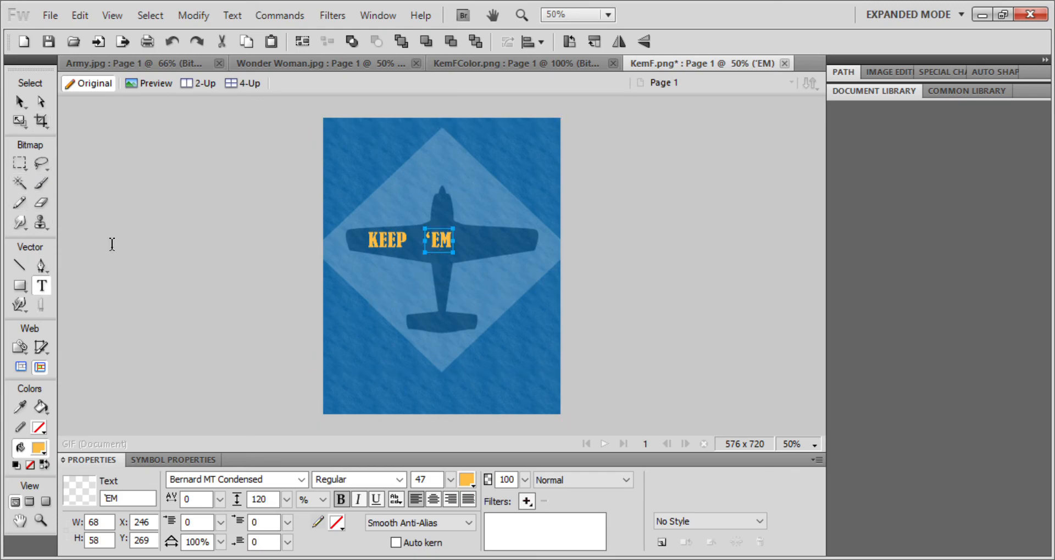
pyautogui.click(243, 190)
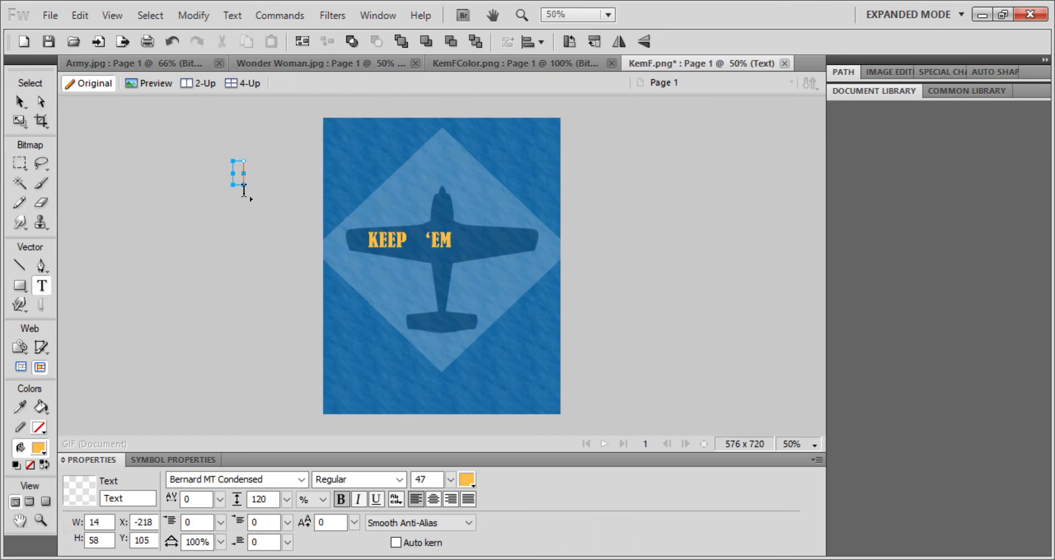
pyautogui.write('FLYING')
pyautogui.click(25, 103)
pyautogui.moveTo(245, 173); pyautogui.dragTo(501, 246)
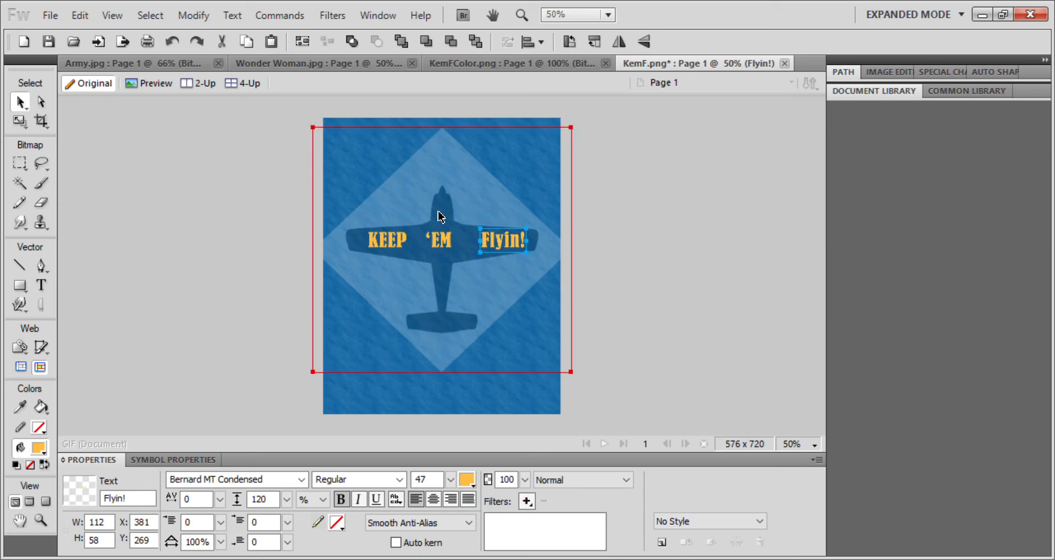
# Step: Hide the airplane silhouette with its diamond and delete the KEEP, 'EM and Flyin! text objects
pyautogui.click(972, 320)
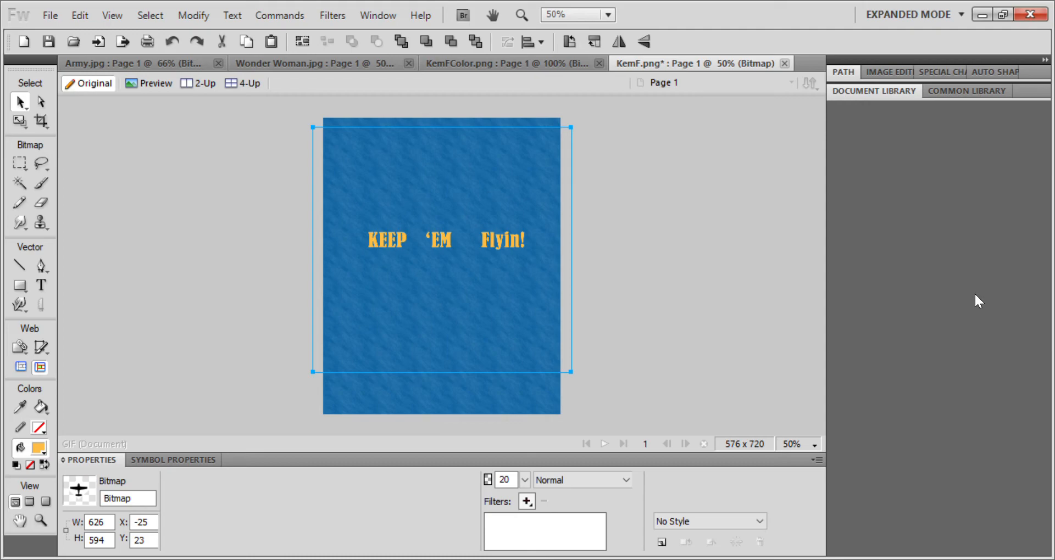
pyautogui.hotkey('ctrl', 'z')
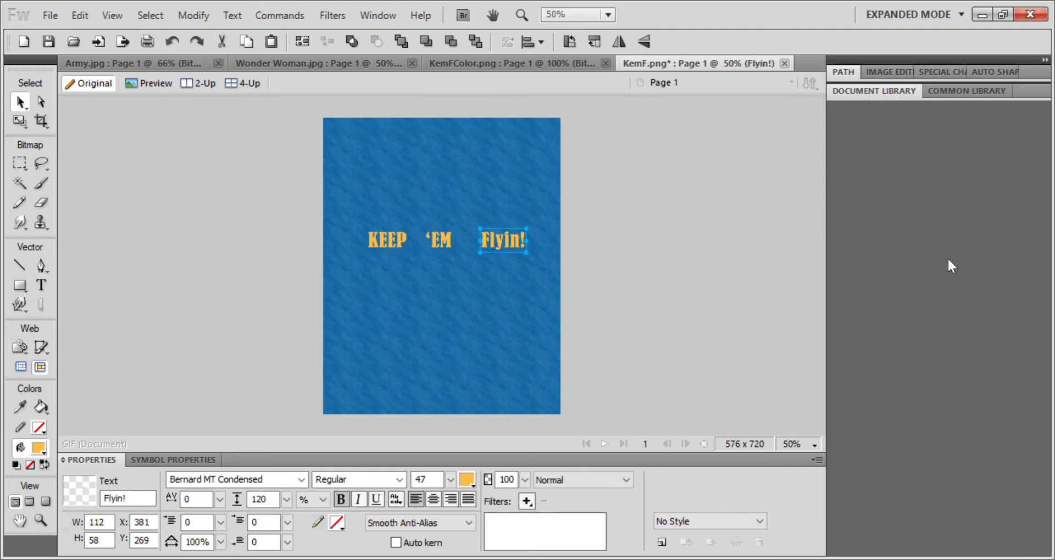
pyautogui.keyDown('shift'); pyautogui.click(951, 300); pyautogui.keyUp('shift')
pyautogui.keyDown('shift'); pyautogui.click(953, 312); pyautogui.keyUp('shift')
pyautogui.press('Delete')
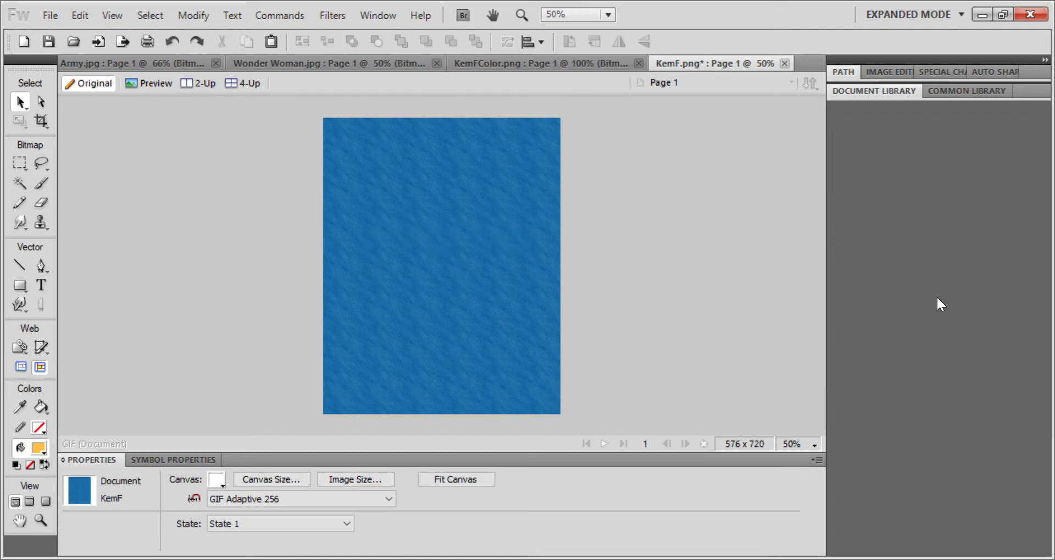
# Step: Show the finished airplane-shaped word lettering and the small airplane silhouettes over the textured blue background, leaving nothing selected
pyautogui.click(937, 305)
pyautogui.click(940, 288)
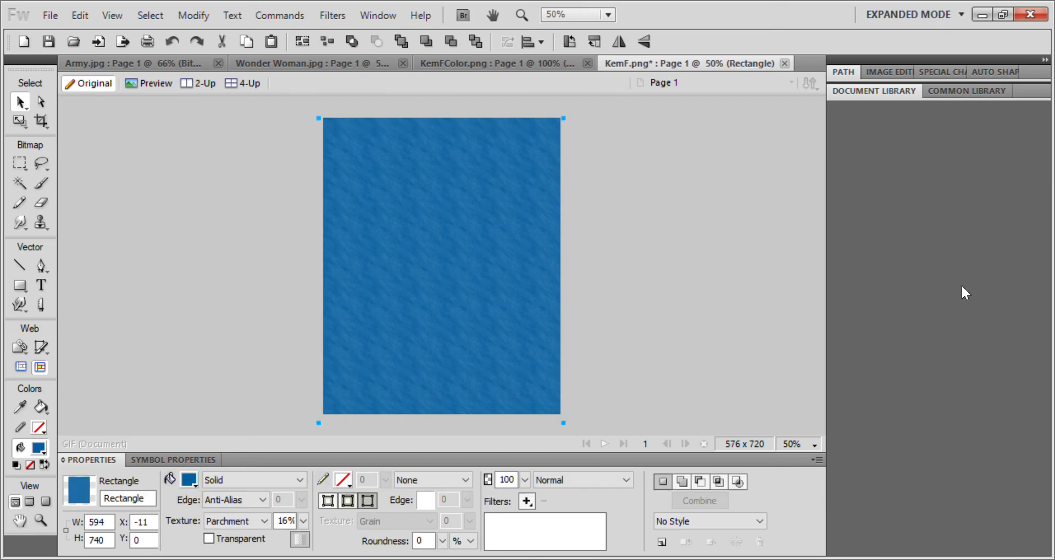
pyautogui.keyDown('shift'); pyautogui.click(967, 312); pyautogui.keyUp('shift')
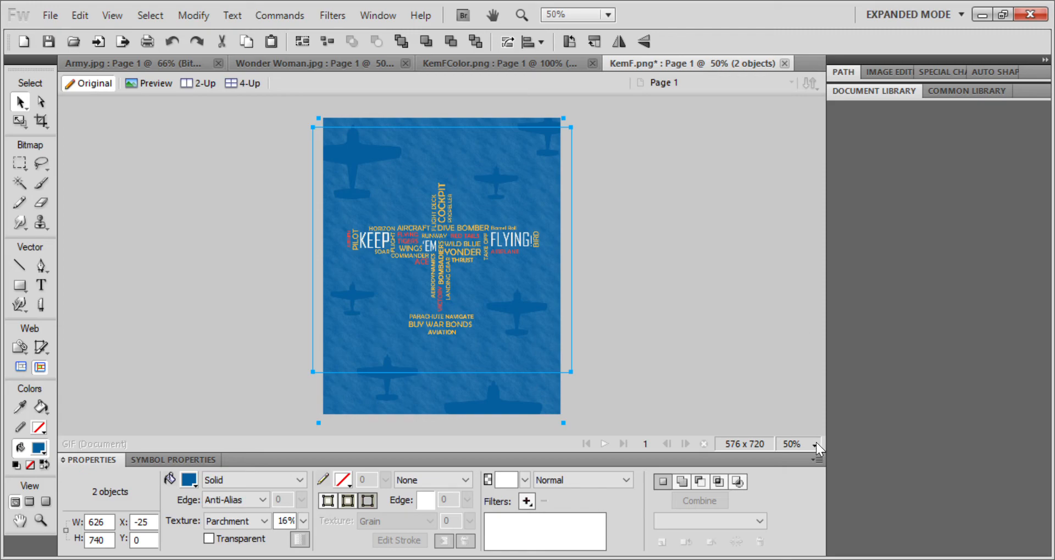
pyautogui.hotkey('ctrl', '=')
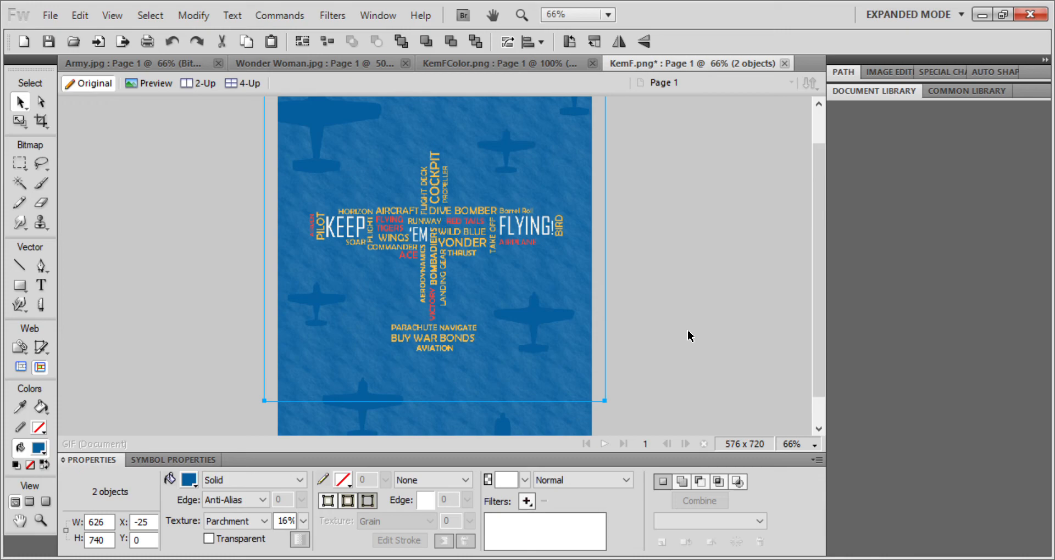
pyautogui.click(688, 307)
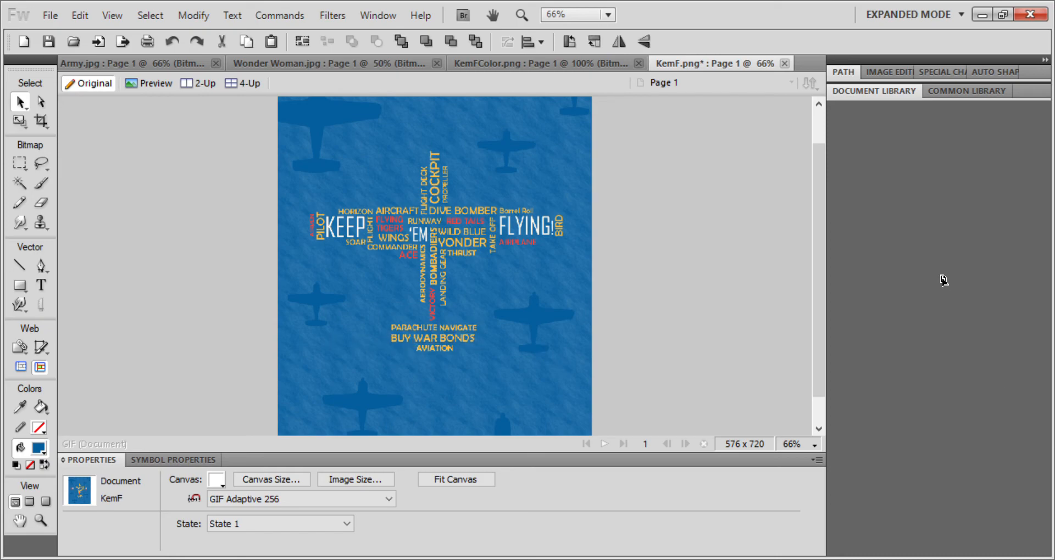
# Step: Show the large airplane silhouette and diamond behind the lettering to compare the fit, hide them again and deselect
pyautogui.click(935, 272)
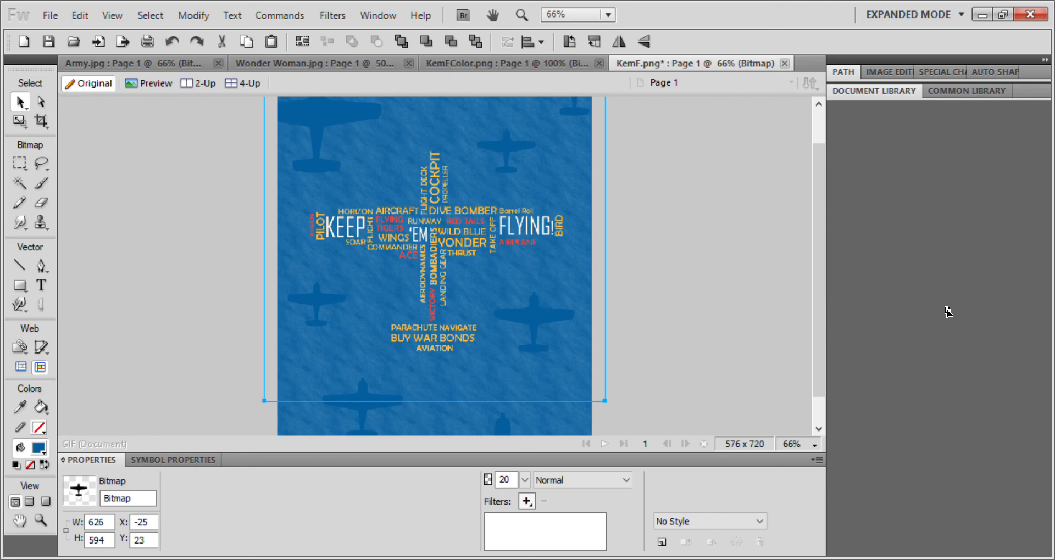
pyautogui.click(936, 264)
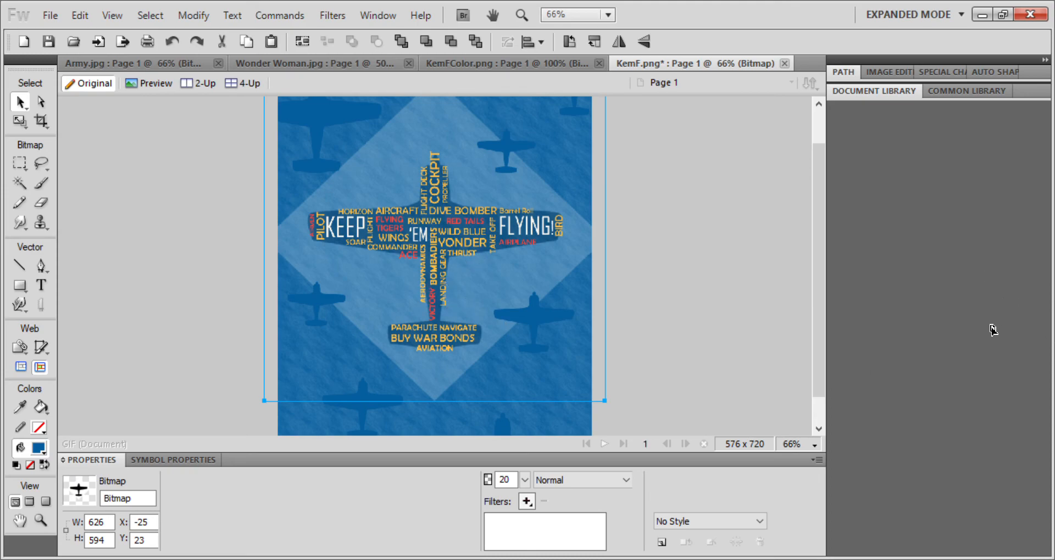
pyautogui.moveTo(990, 326); pyautogui.dragTo(988, 357)
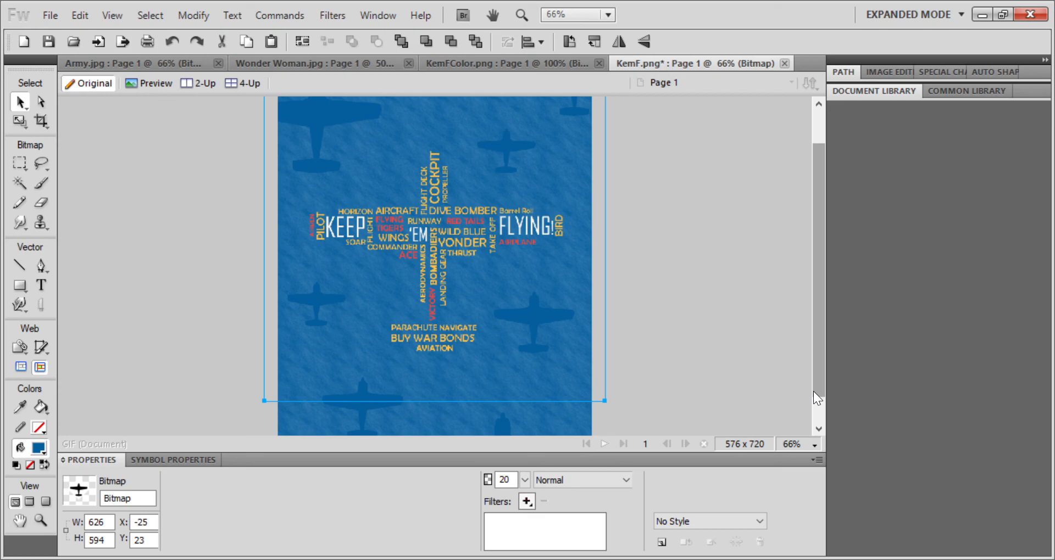
pyautogui.click(733, 175)
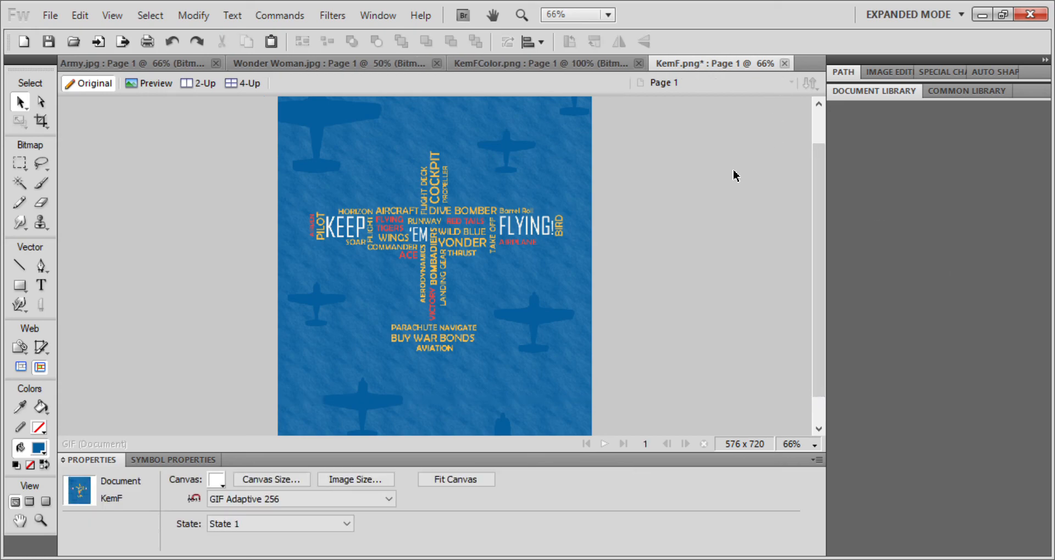